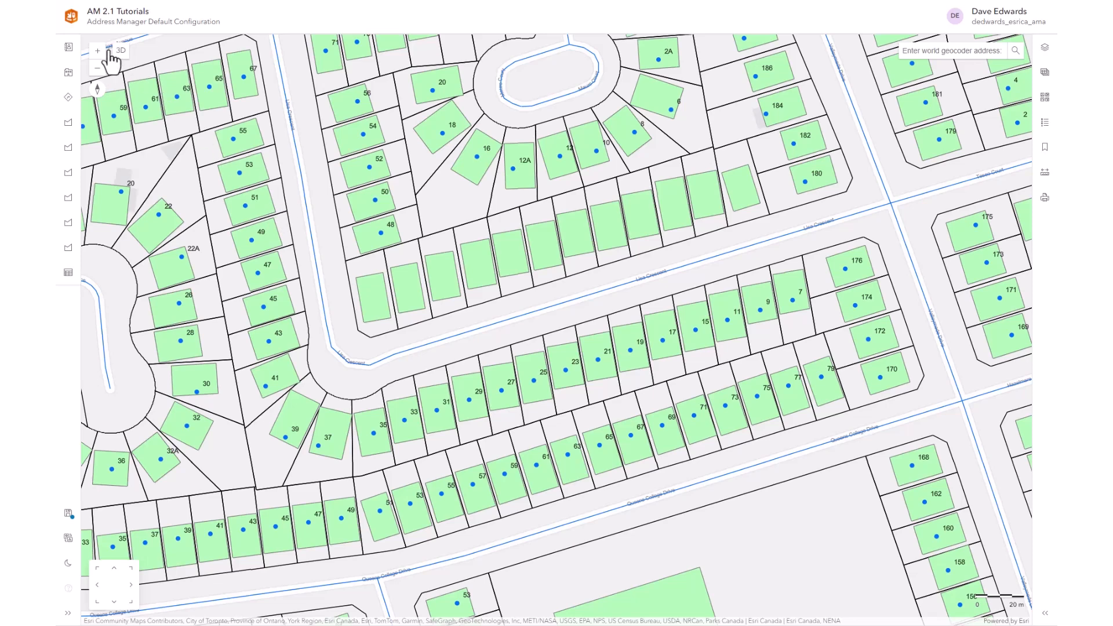
- Add a new address point at the empty corner parcel's centroid beside Lisa Crescent
click(68, 47)
click(130, 78)
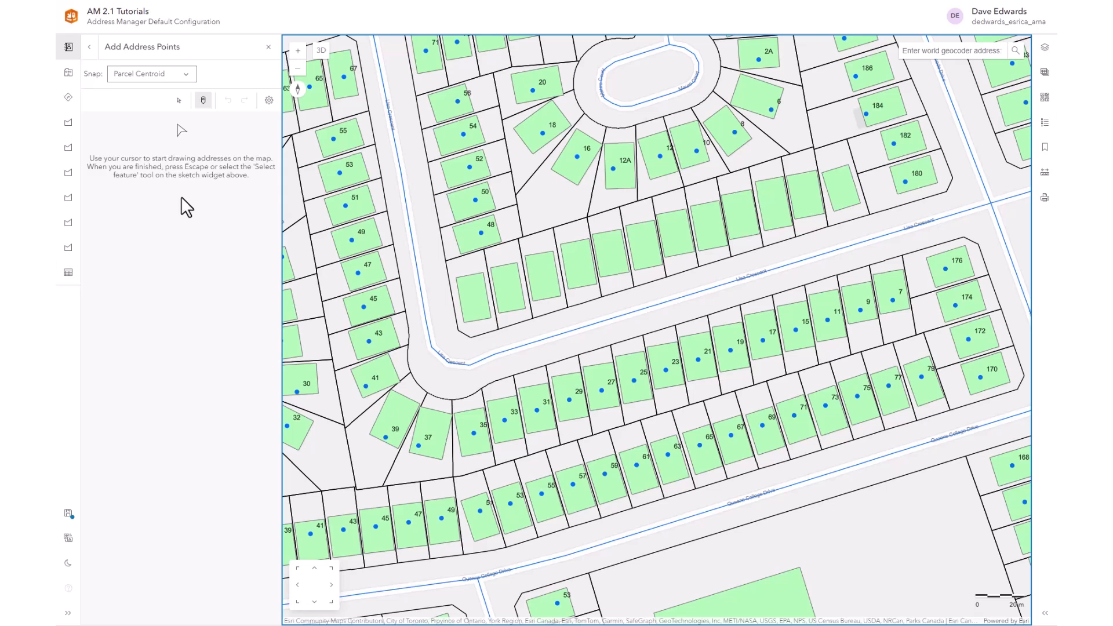
click(472, 302)
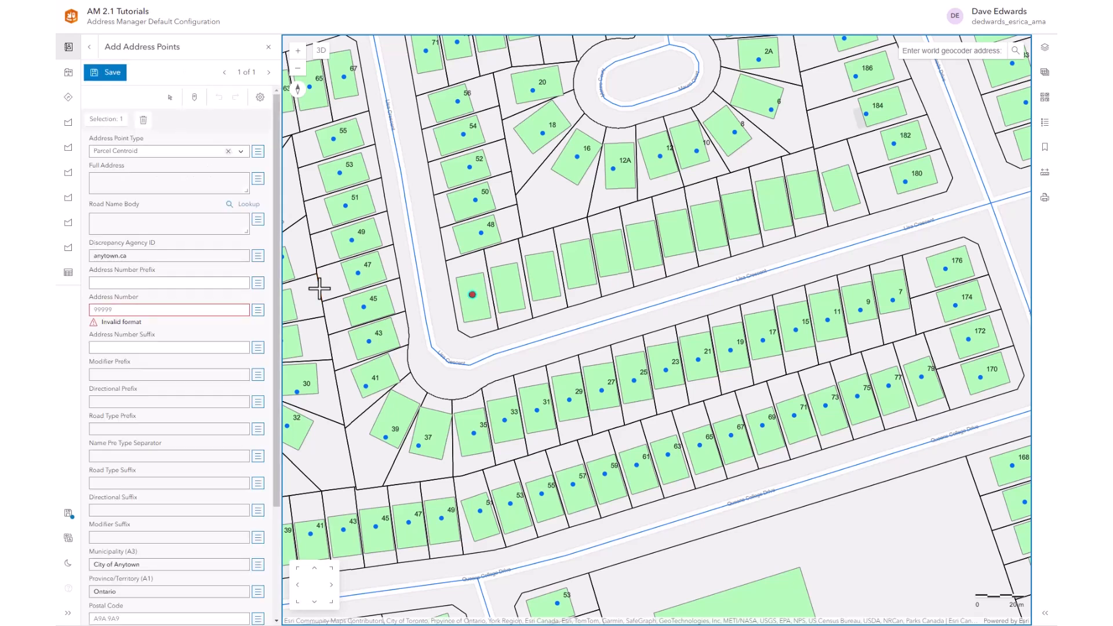
- Open the Road Name Body lookup and try Master Index, then Source feature with a wider radius
click(244, 204)
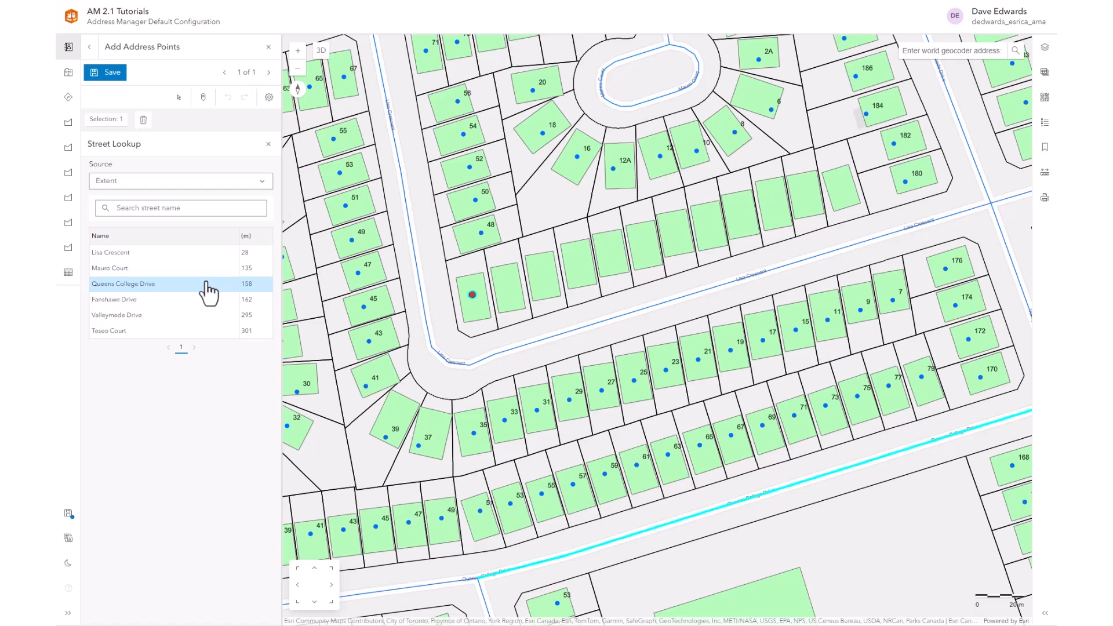
click(248, 183)
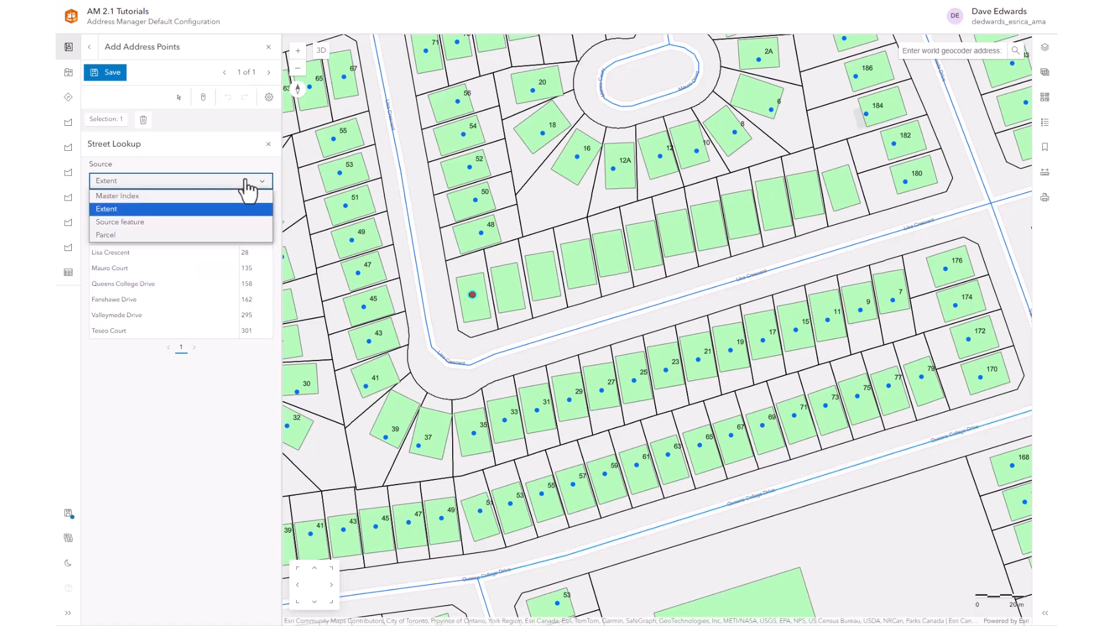
click(132, 197)
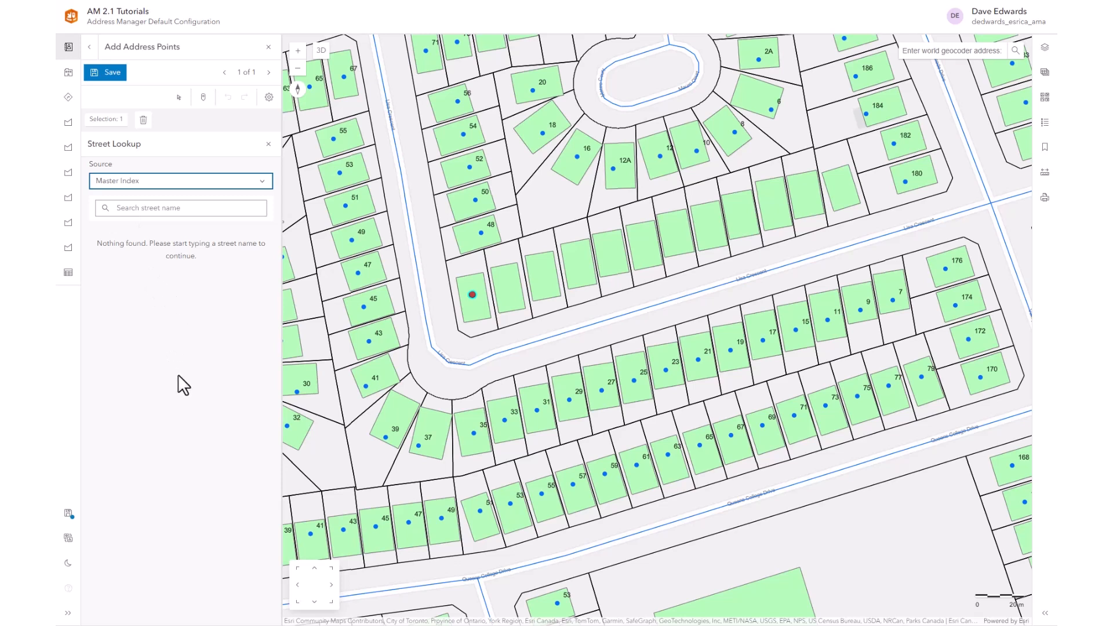
click(212, 182)
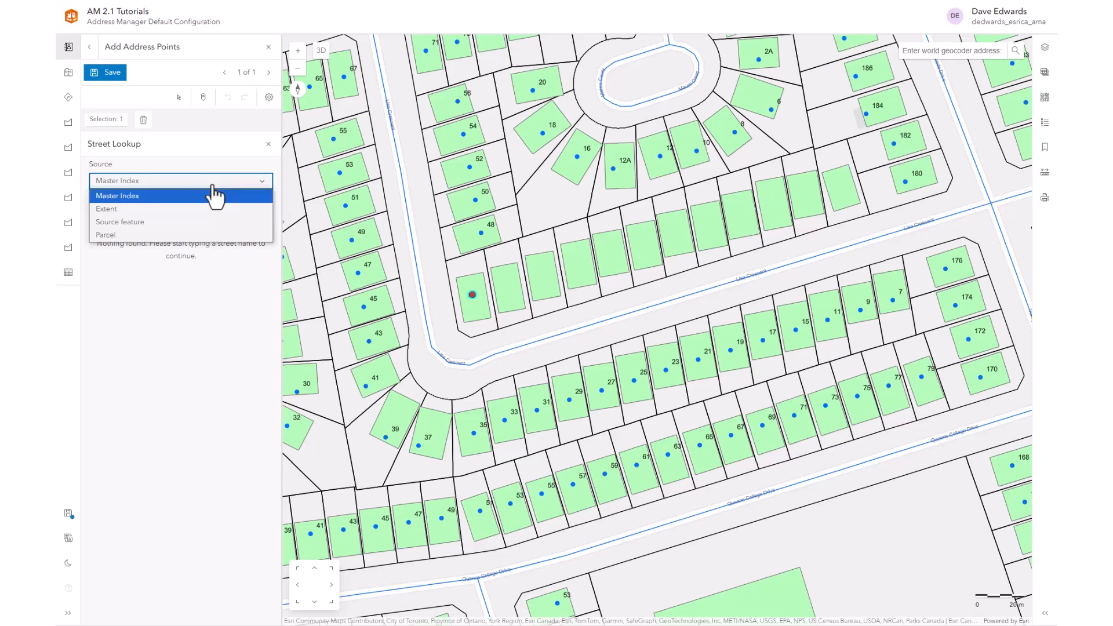
click(127, 223)
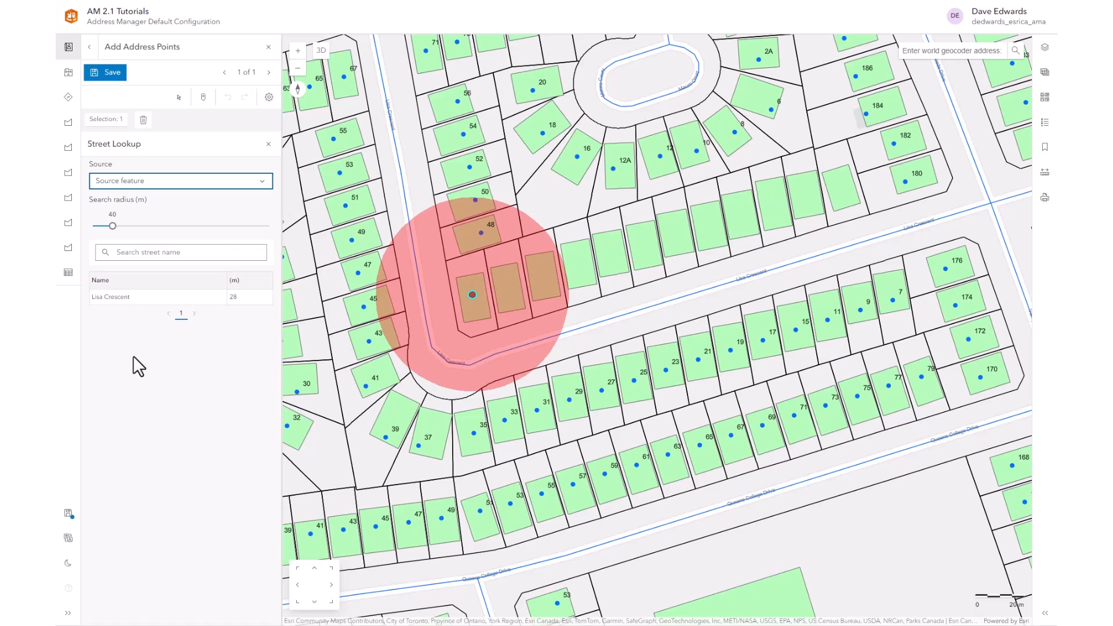
mouse_move(112, 225)
mouse_down()
mouse_move(148, 226)
mouse_move(132, 226)
mouse_up()
- Switch the street source to Parcel, then to Extent, listing six nearby streets
click(142, 180)
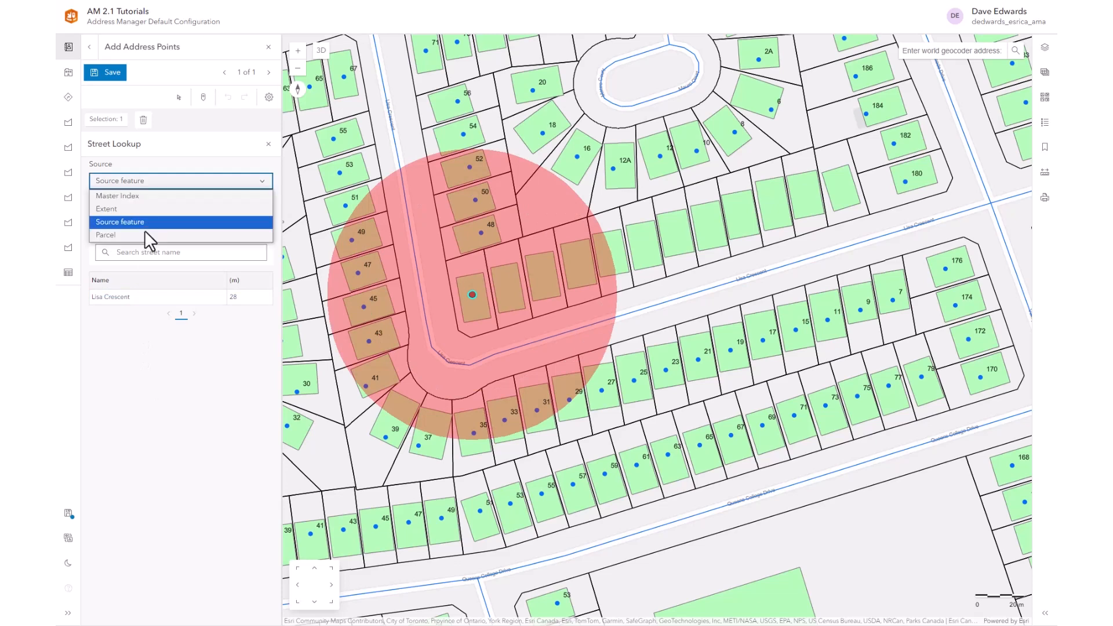
click(141, 234)
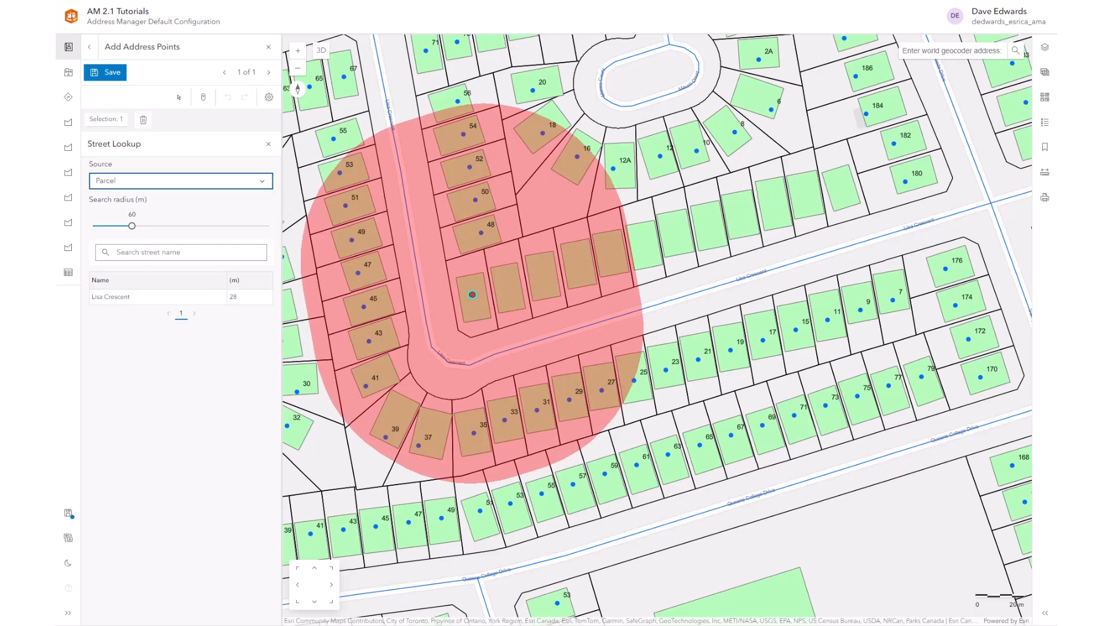
click(149, 182)
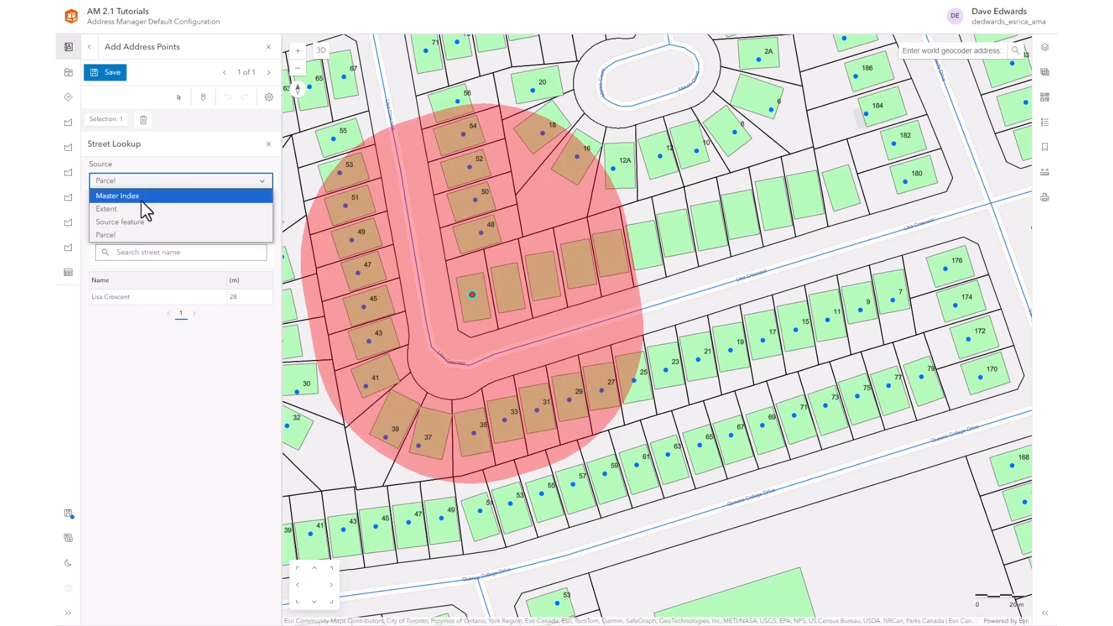
click(140, 206)
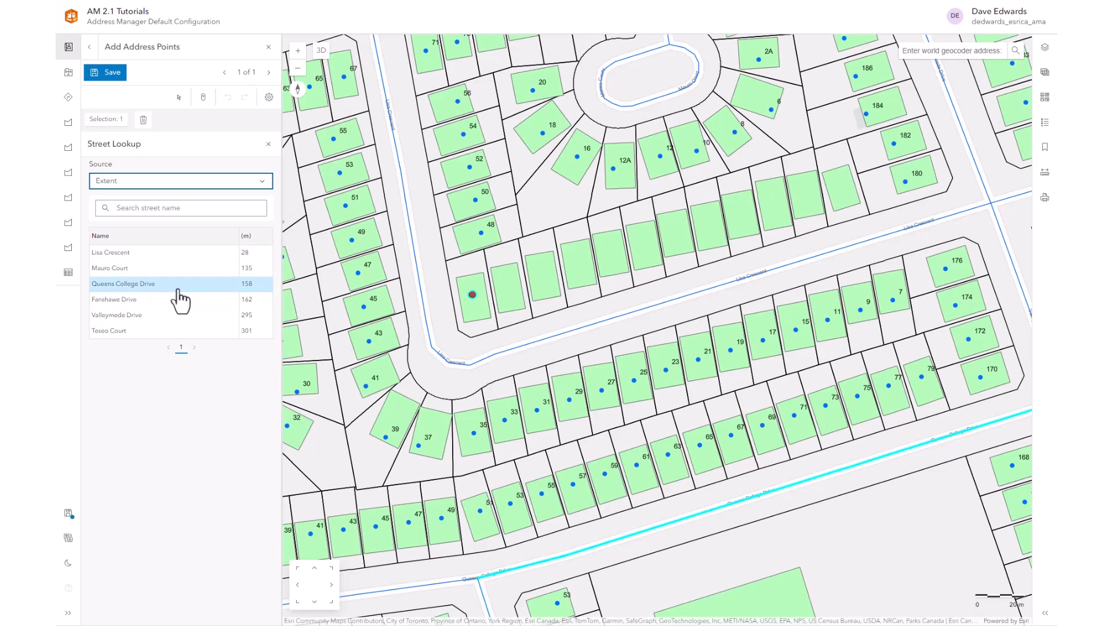
click(147, 254)
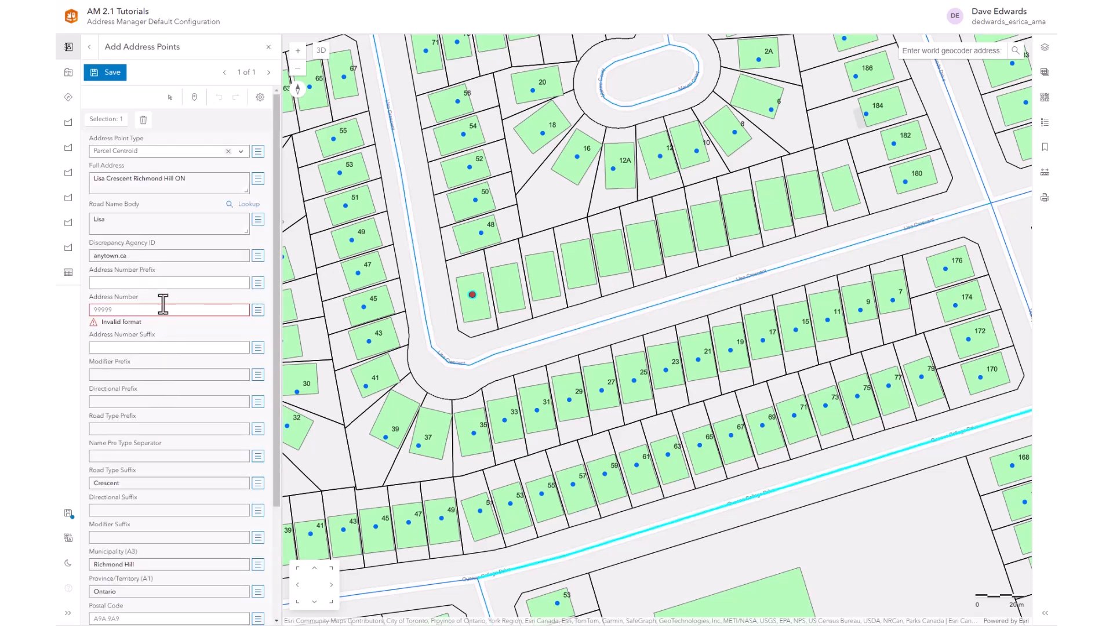
click(128, 308)
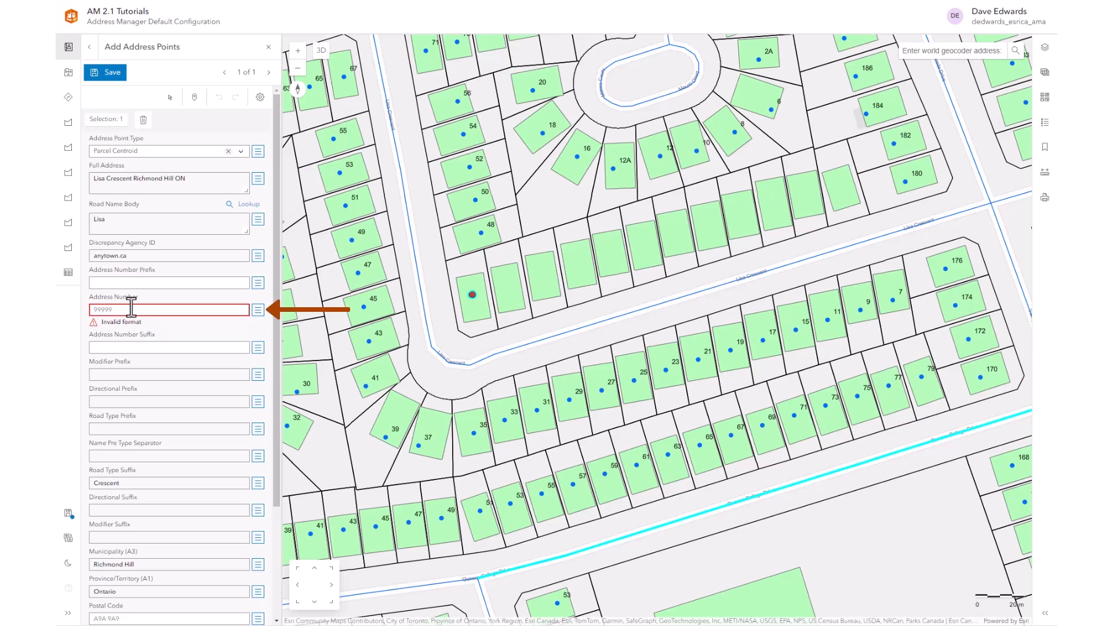
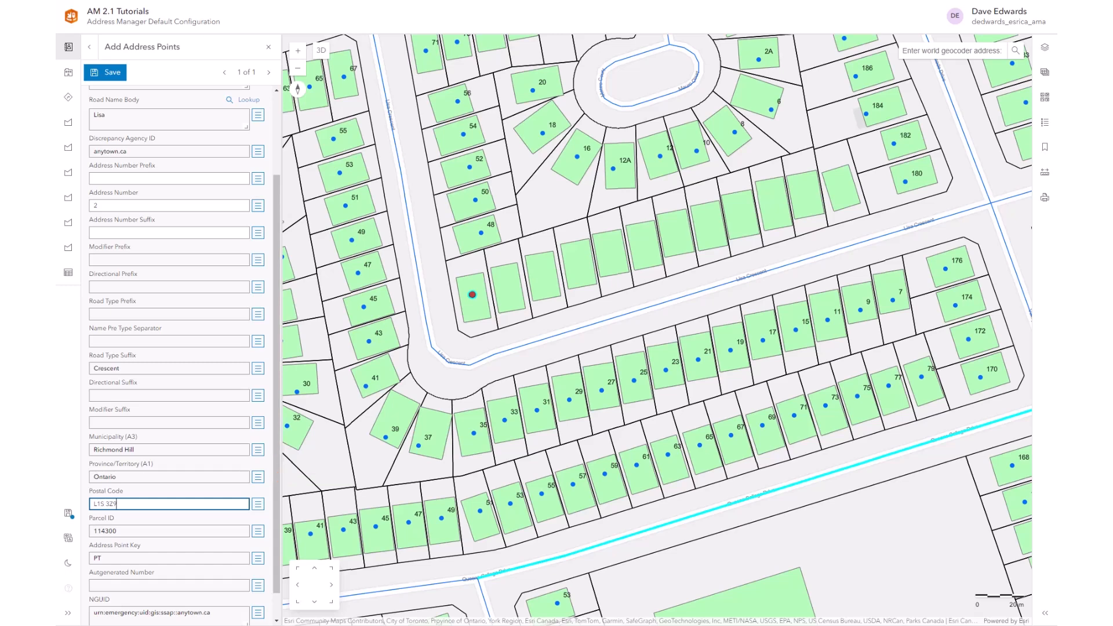
scroll(220, 432, down, 1)
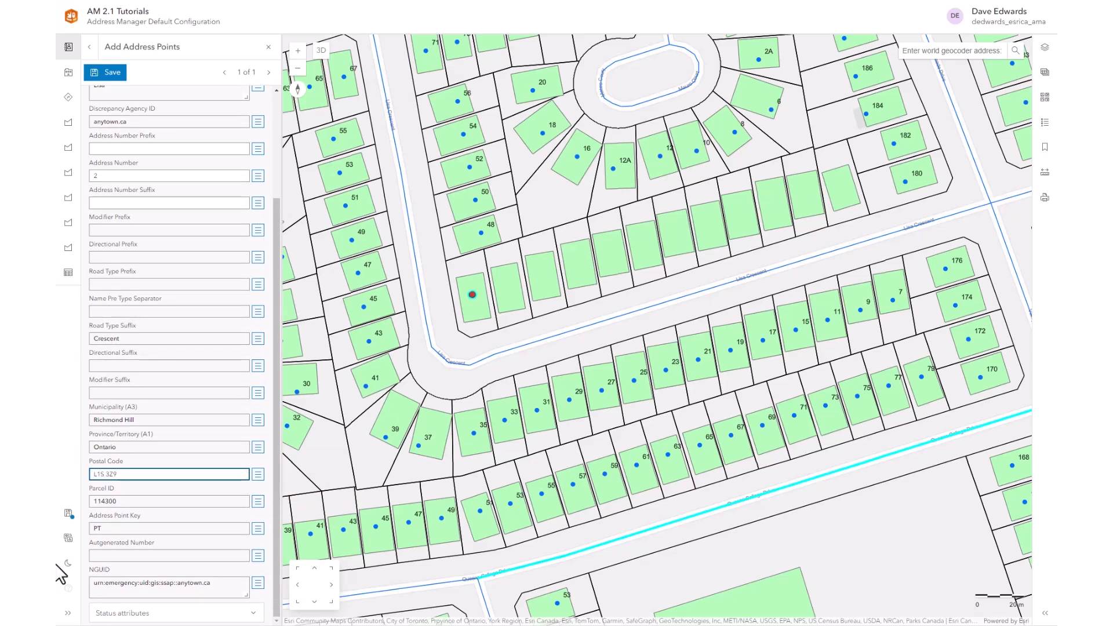
click(142, 613)
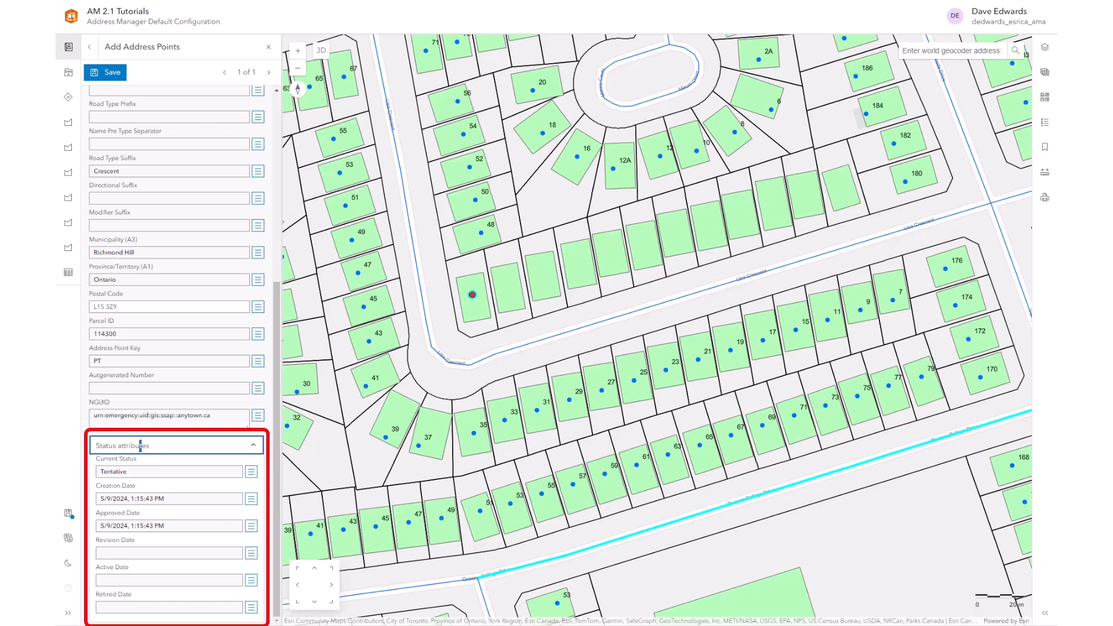
scroll(152, 418, up, 5)
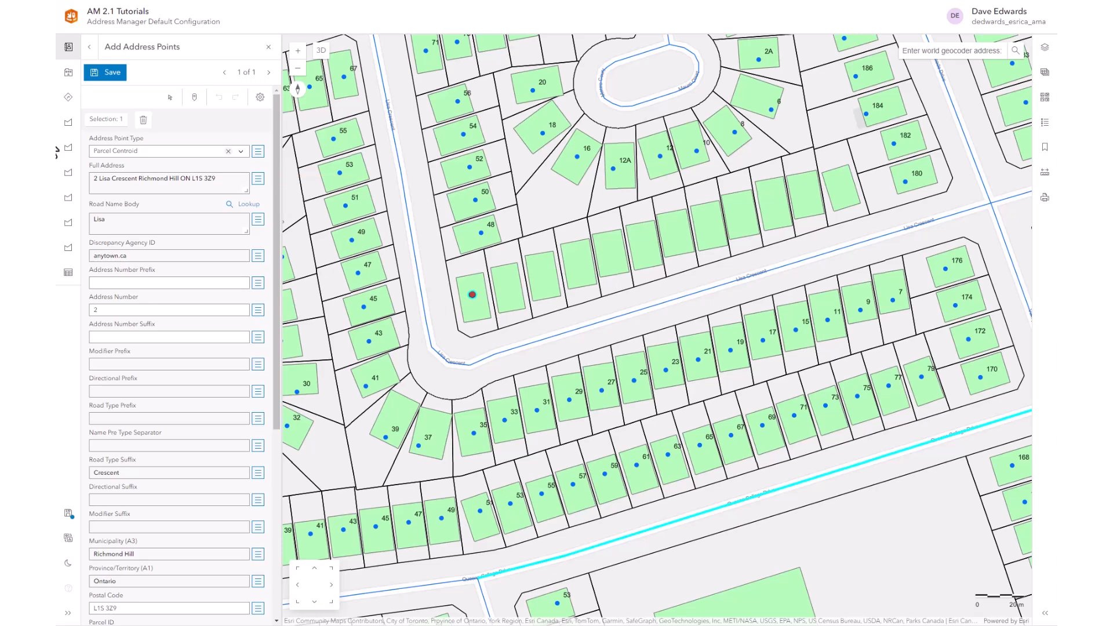
click(121, 74)
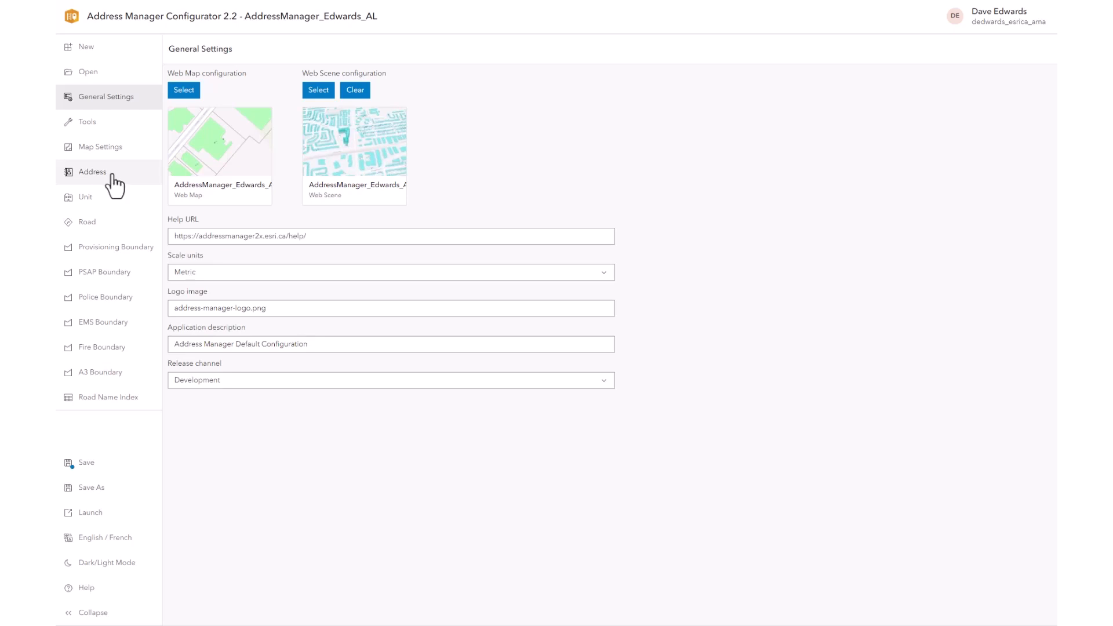
click(113, 175)
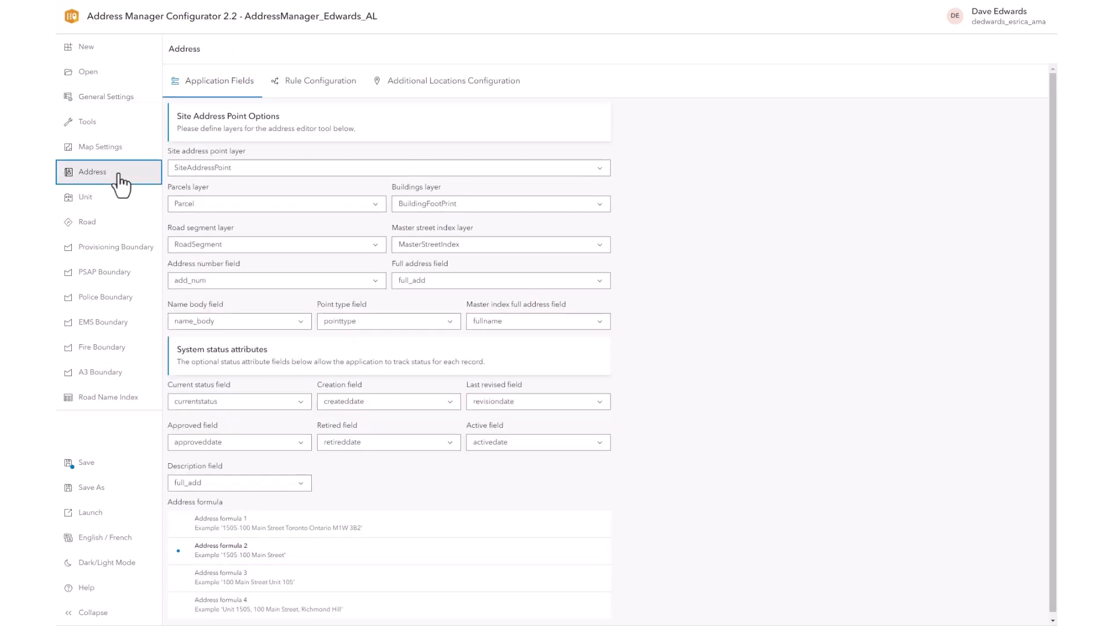
- Choose AdditionalLocation as the additional locations table, then save and relaunch the app
click(434, 83)
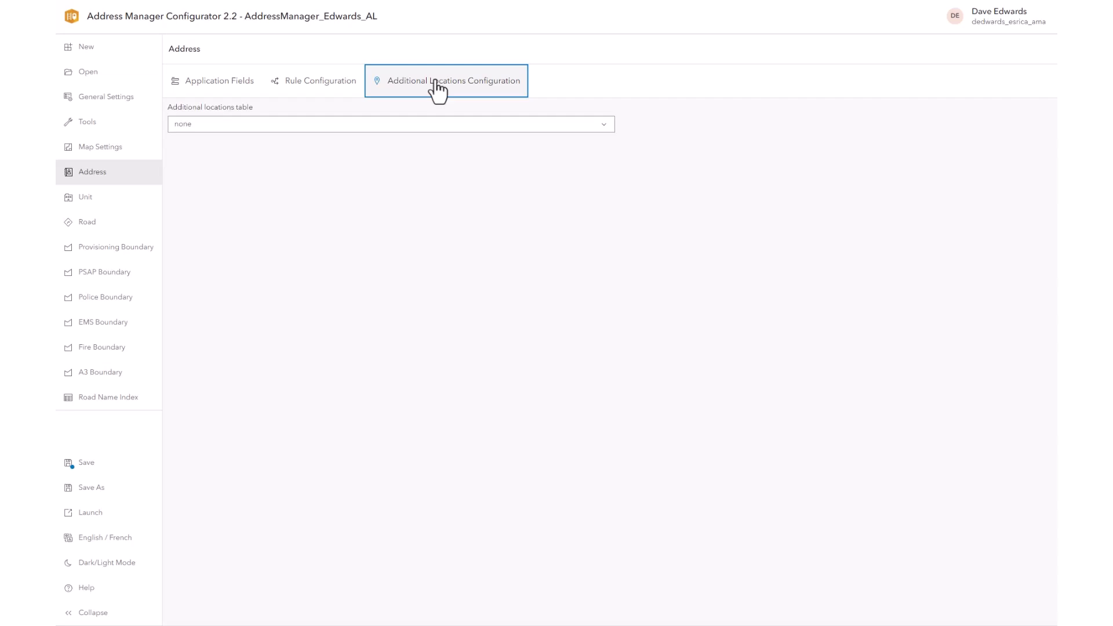
click(538, 125)
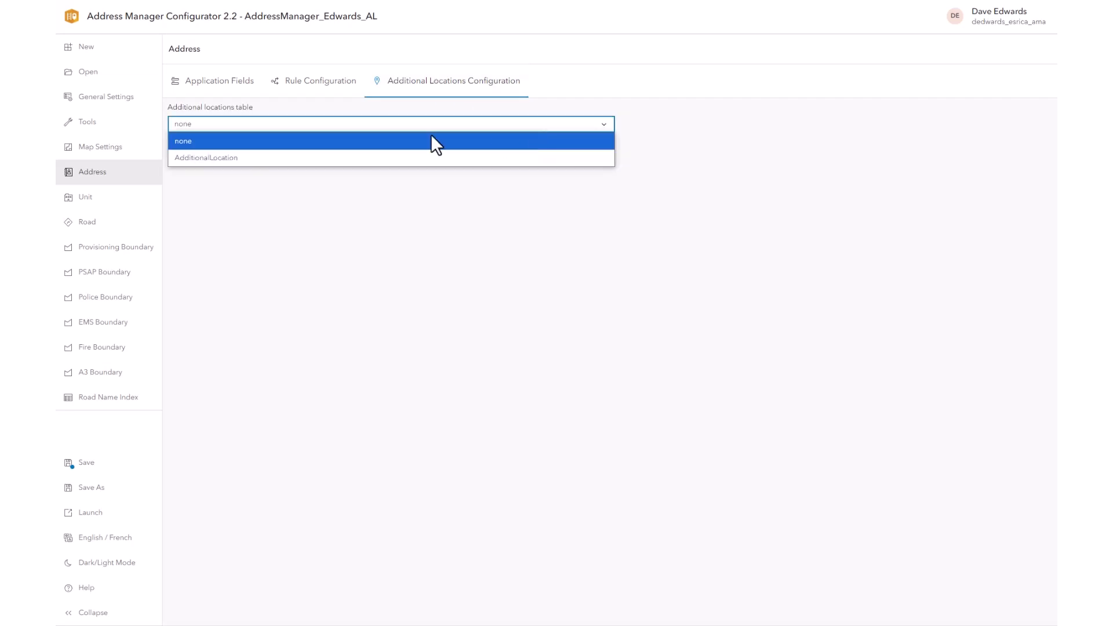
click(238, 159)
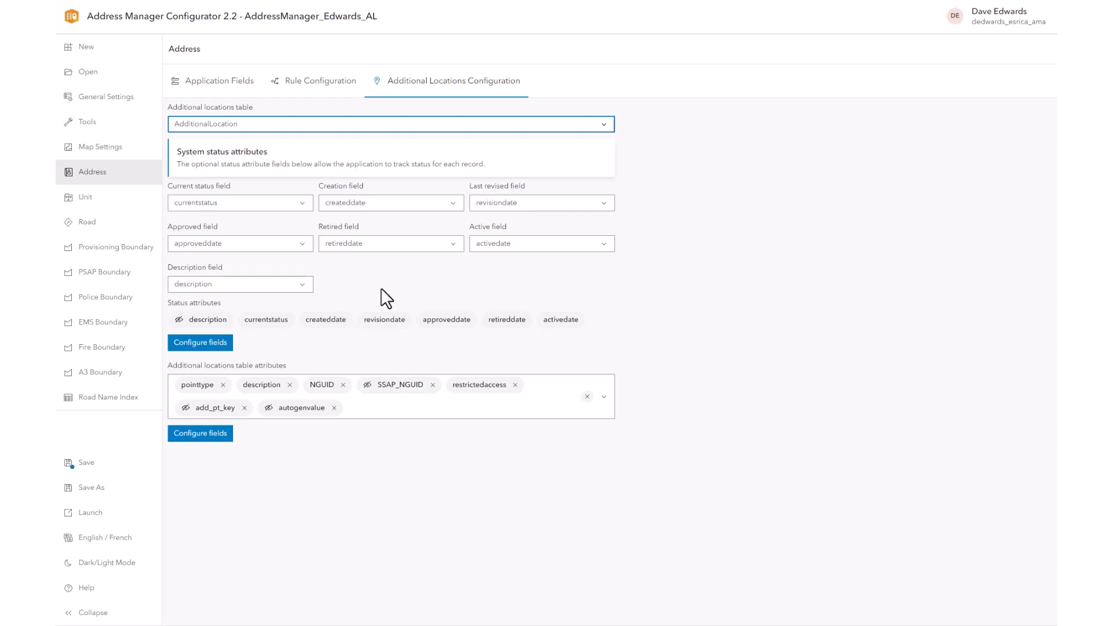
click(80, 465)
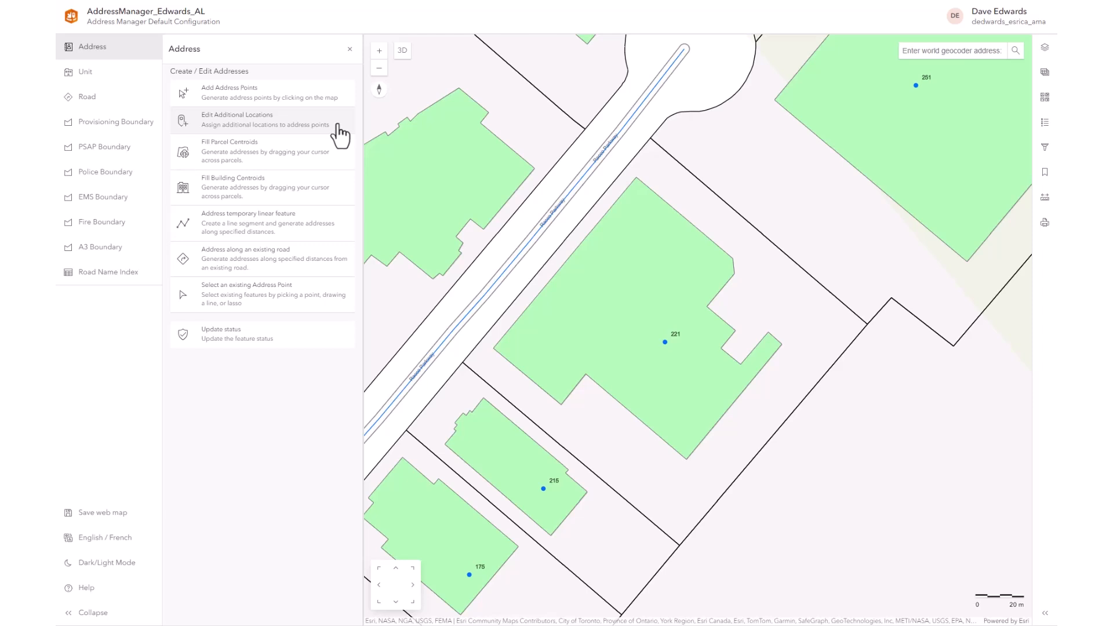
- Place a new additional location for address point 221 on the building's edge
click(340, 129)
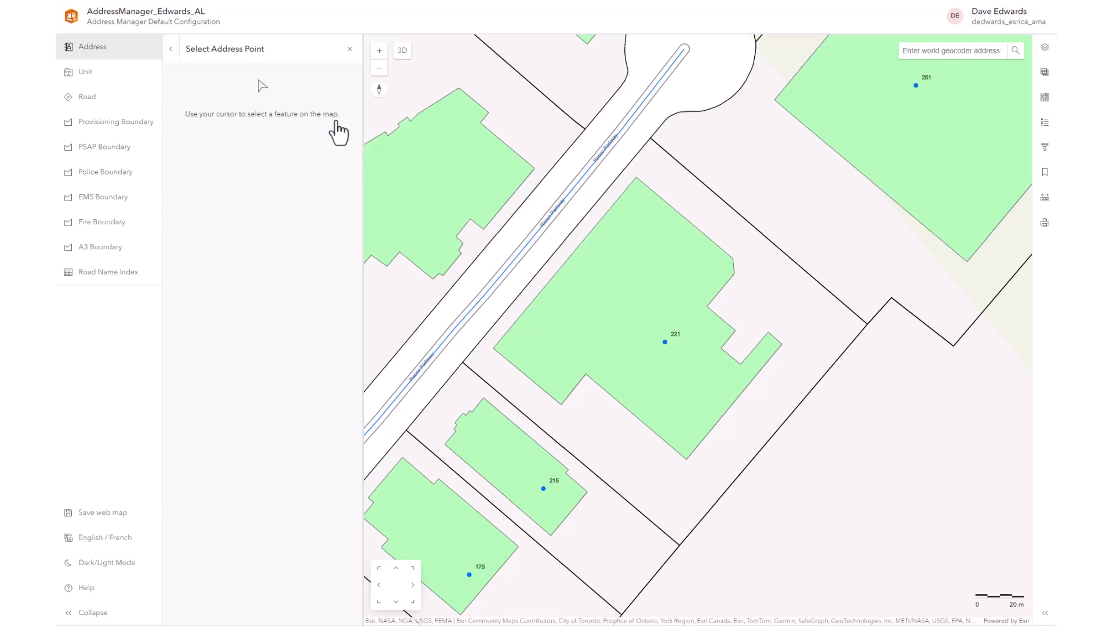
click(665, 344)
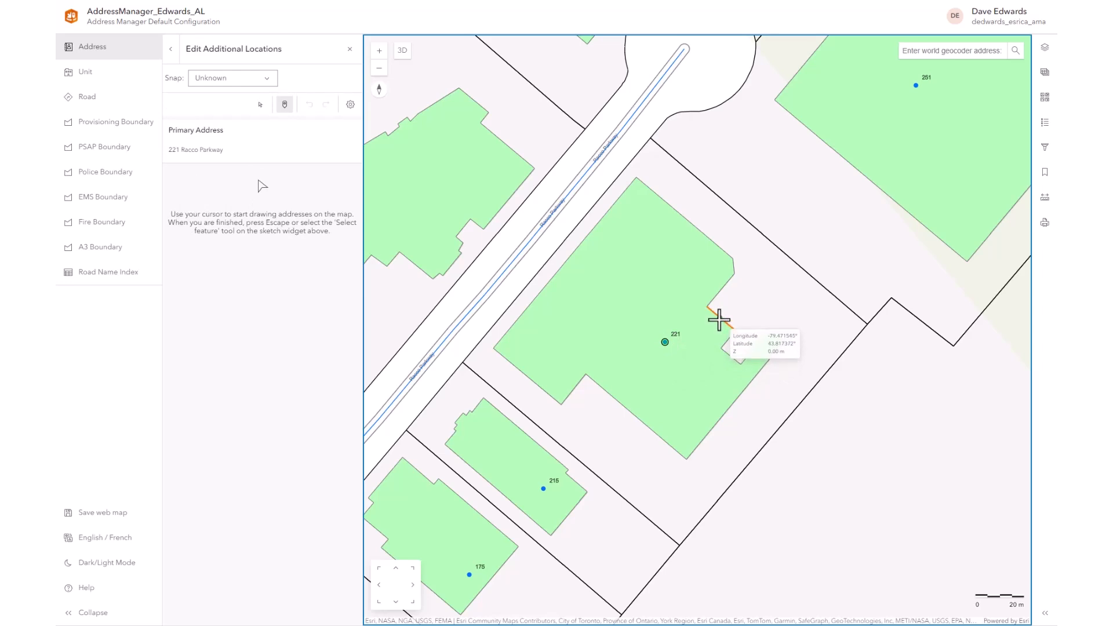
click(720, 317)
click(260, 104)
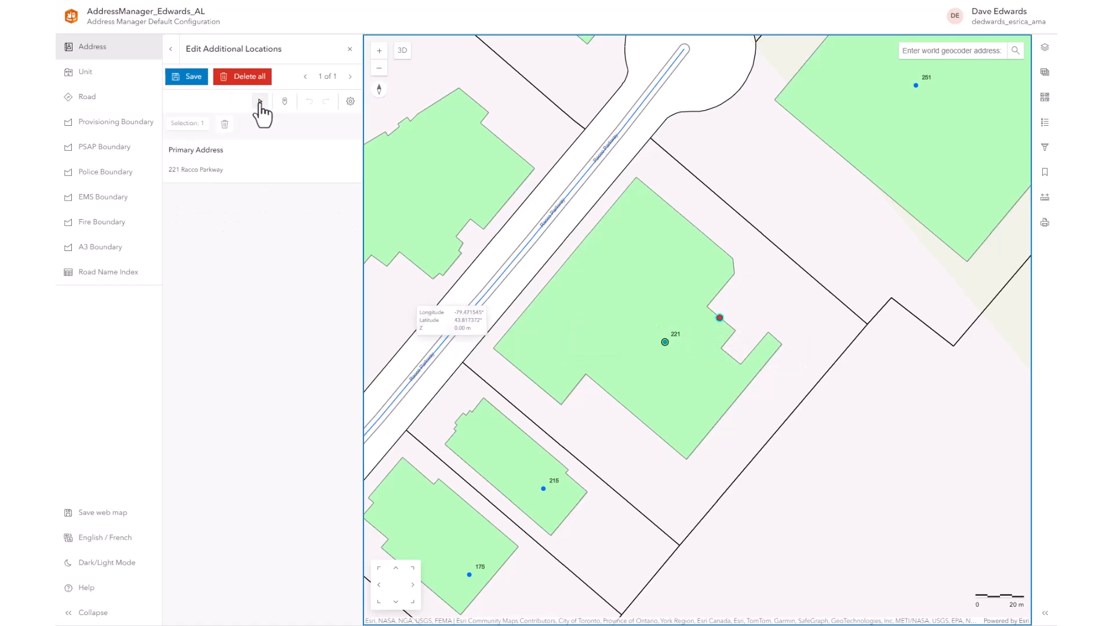
- Save it as a Building Entrance described 'Loading Dock' with Restricted Access set to Yes
click(333, 234)
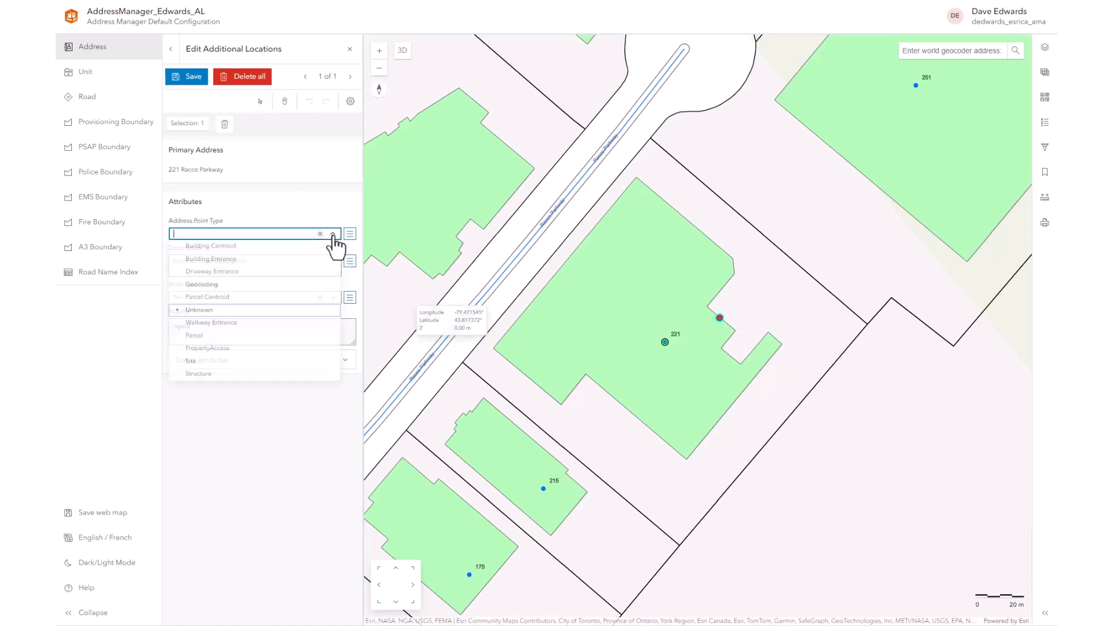
click(241, 264)
click(197, 264)
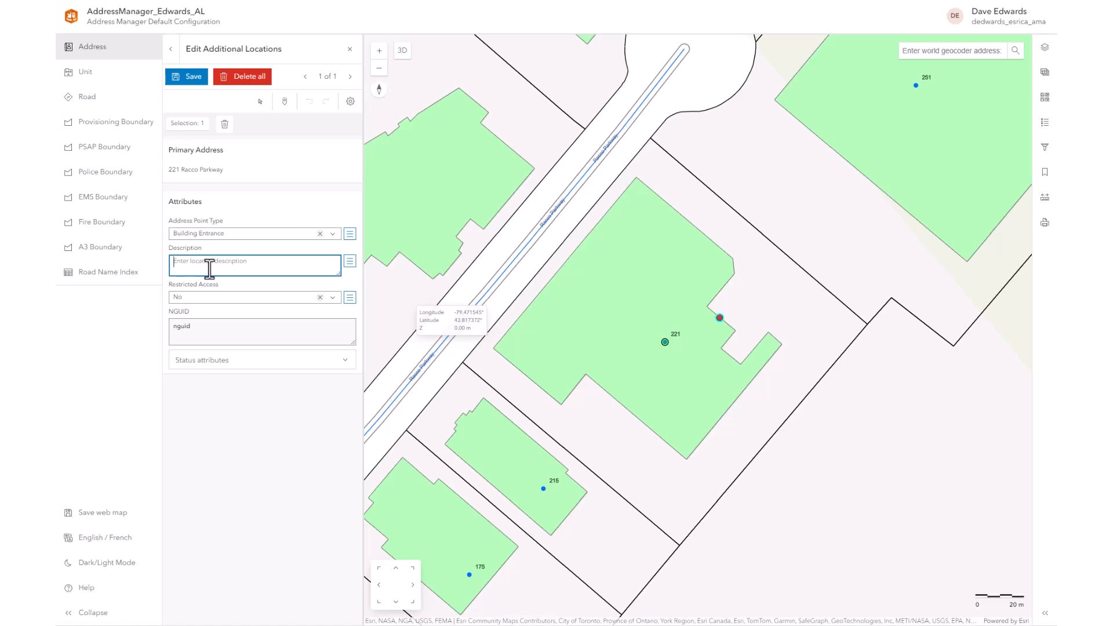
text(Loading Dock)
click(332, 297)
click(232, 309)
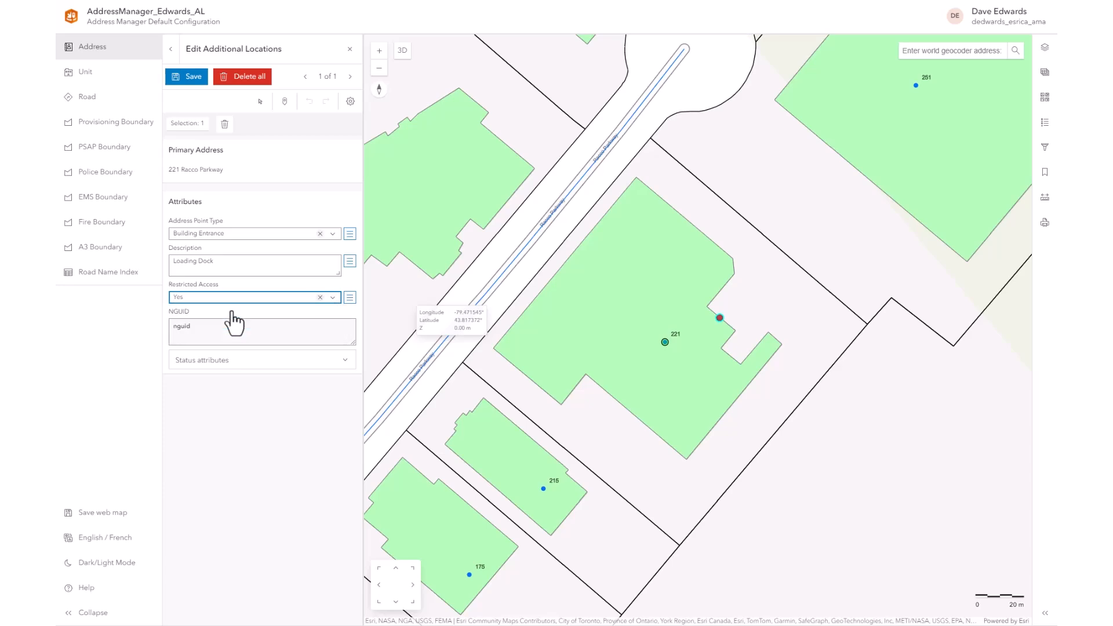
click(194, 80)
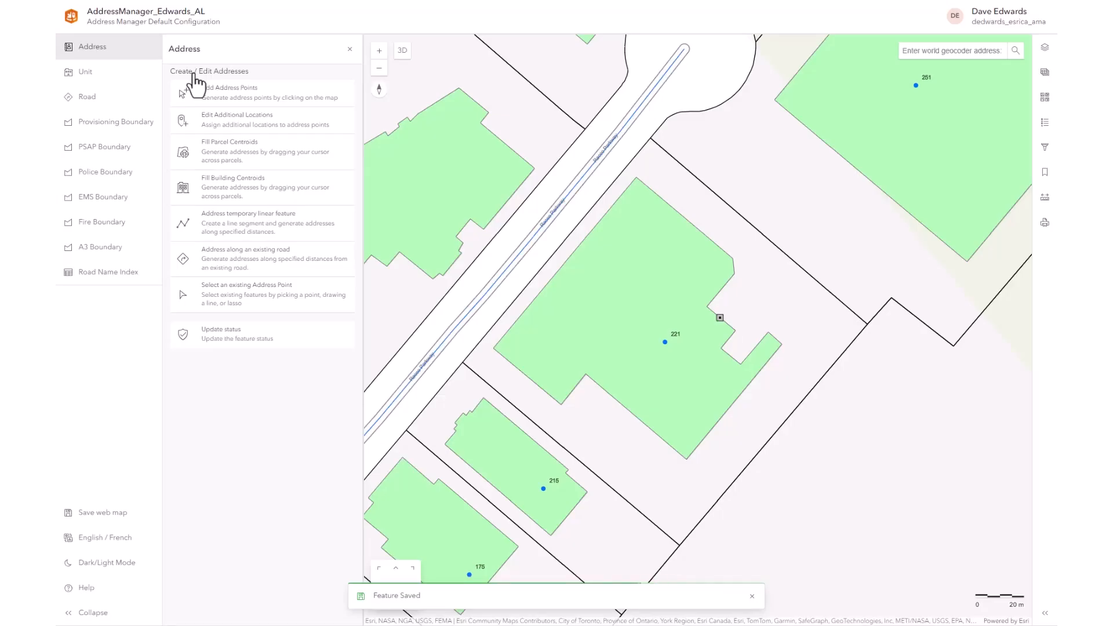